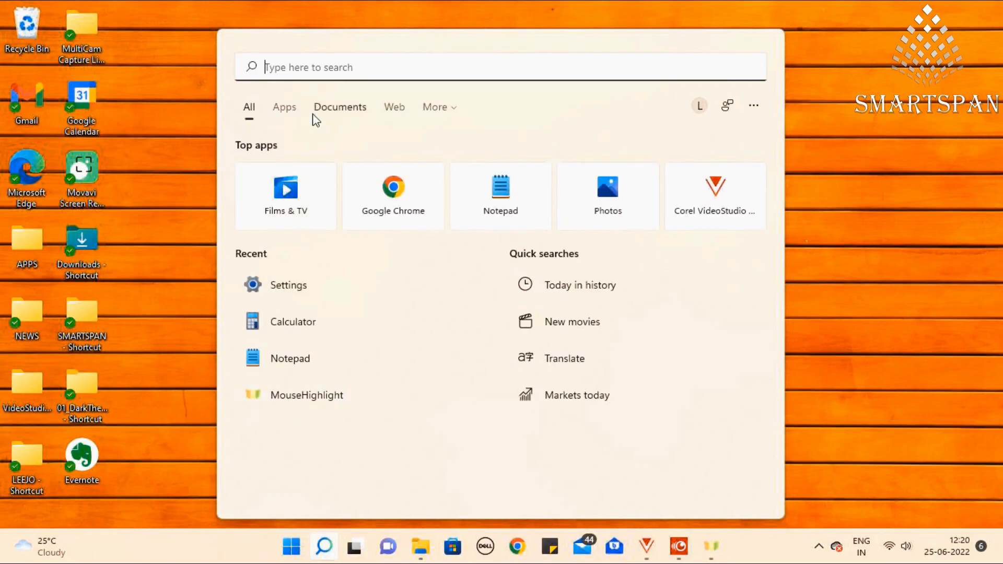
text(settings)
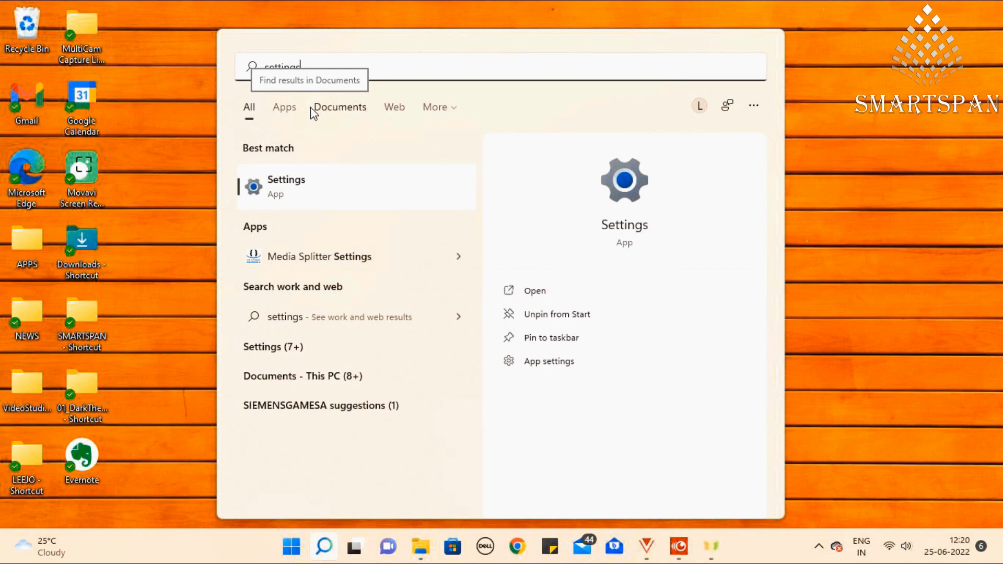
Set Choose your mode to Dark under Personalization > Colors, then go back to System.
key(Return)
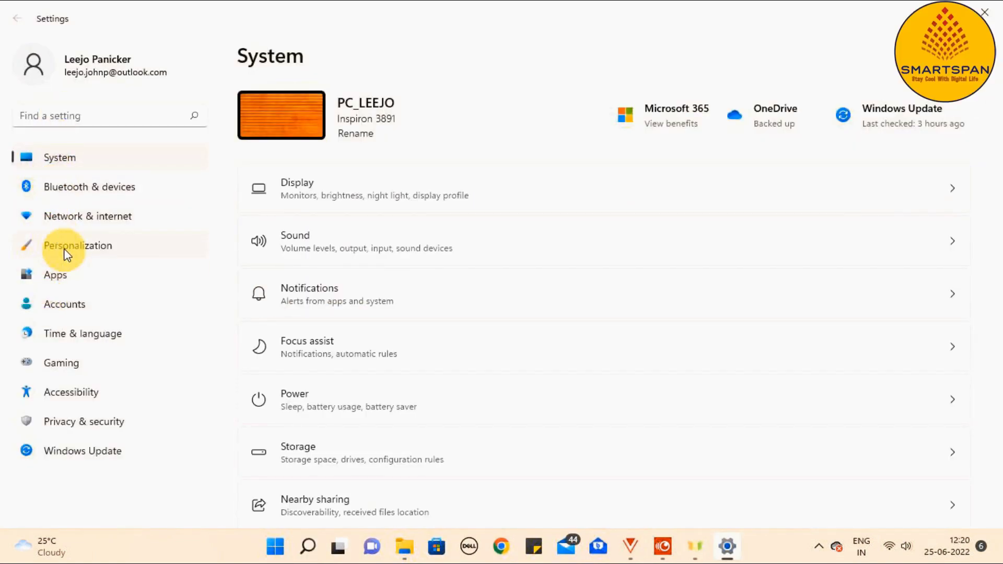
click(67, 253)
scroll(421, 323, down, 2)
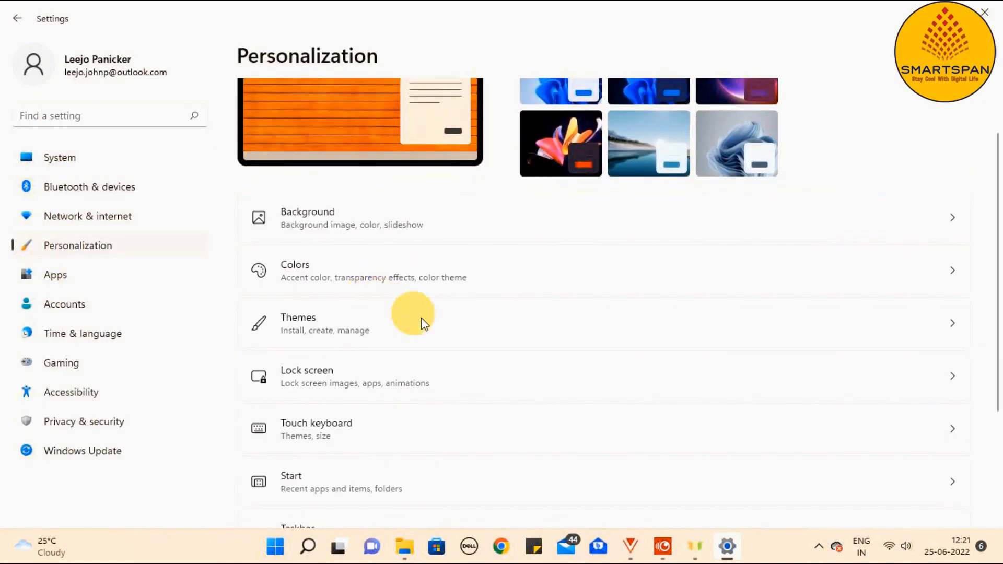
click(301, 284)
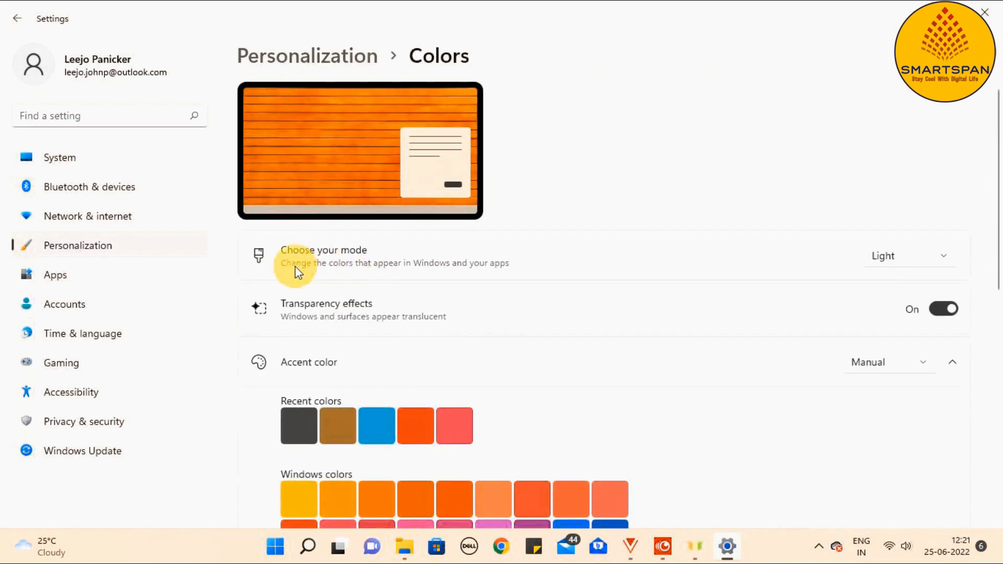
click(941, 262)
click(894, 287)
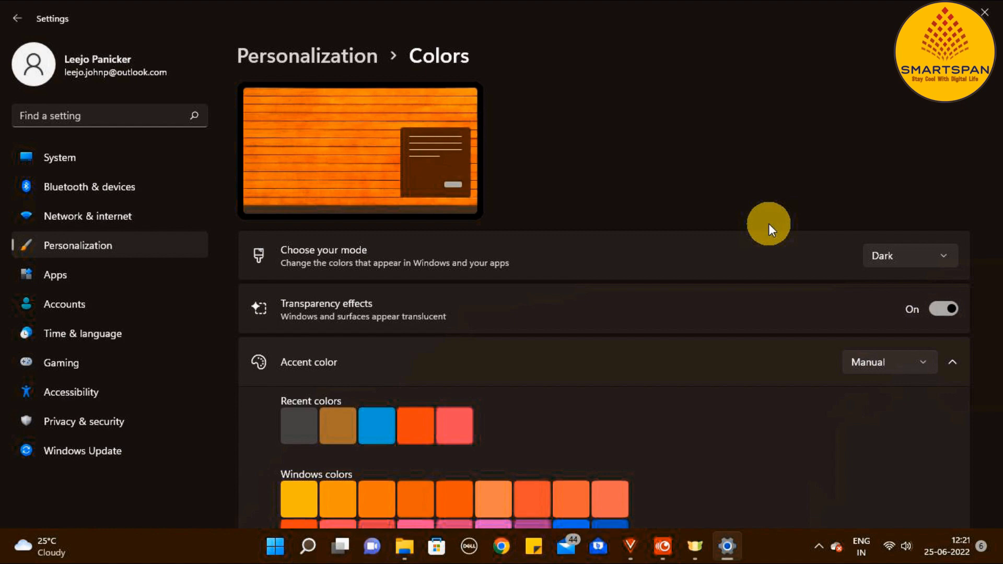
scroll(769, 223, down, 5)
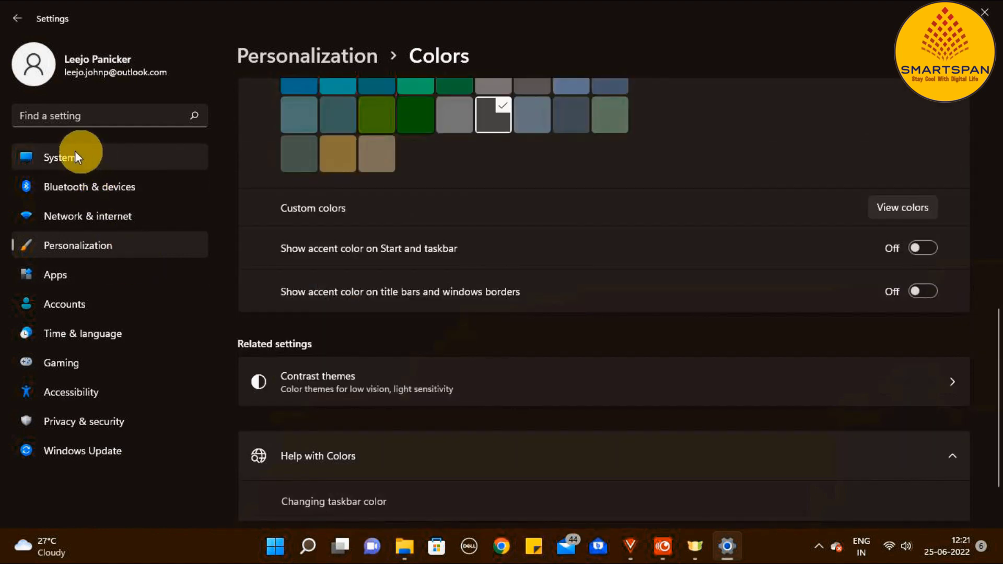
click(60, 160)
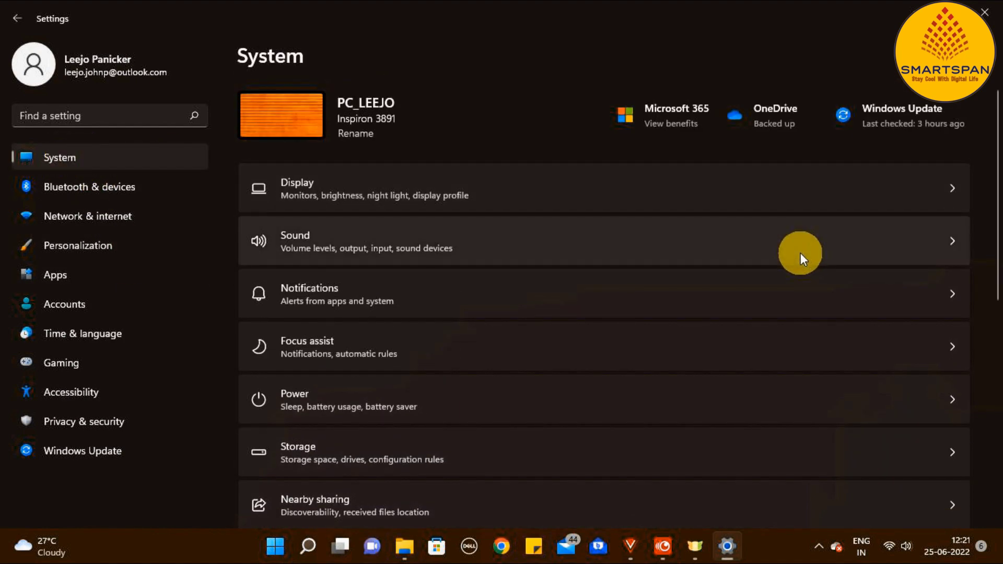
Switch the Night light toggle On in Display, then refresh the desktop.
click(296, 190)
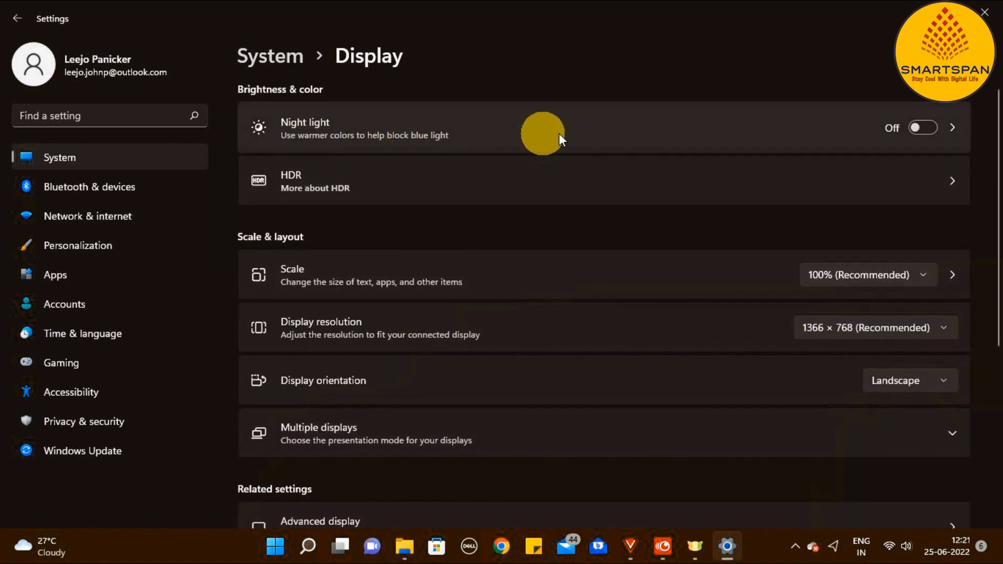
click(932, 129)
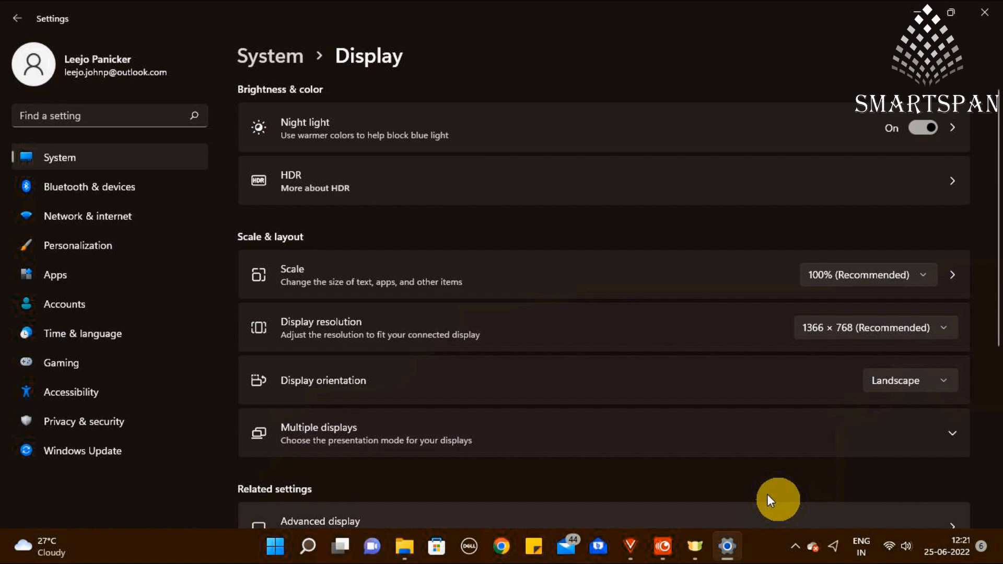
key(super+d)
right_click(515, 107)
click(565, 165)
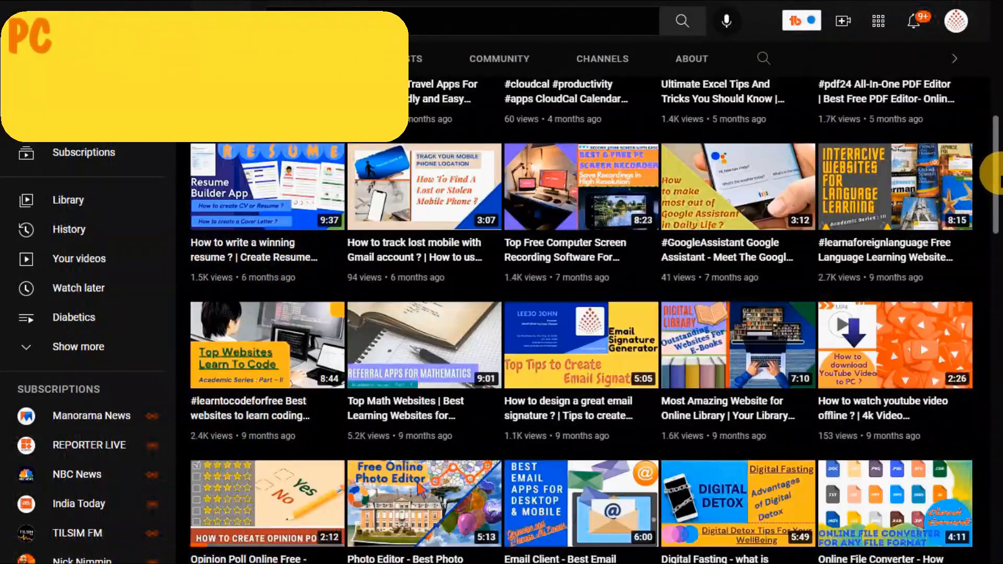
drag(991, 177, 992, 267)
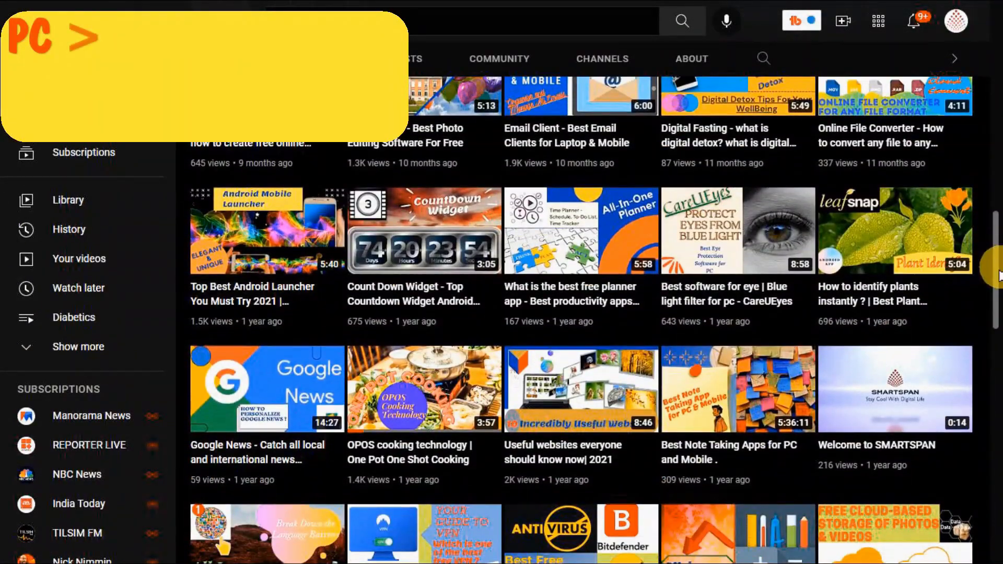
Play the CareUEyes, EyeCare Mobile App, and 'How to limit screen time' videos.
click(695, 291)
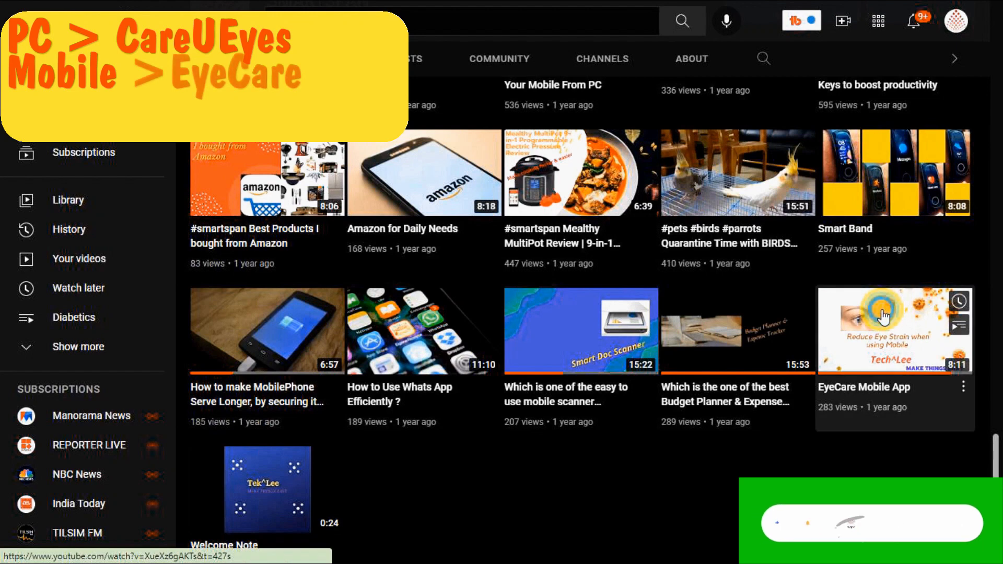
click(901, 349)
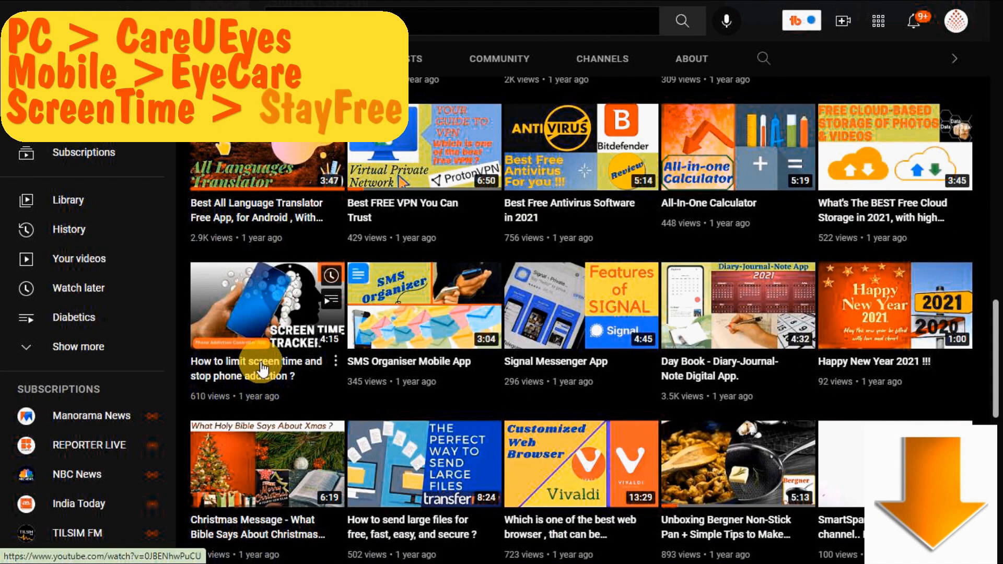
click(263, 369)
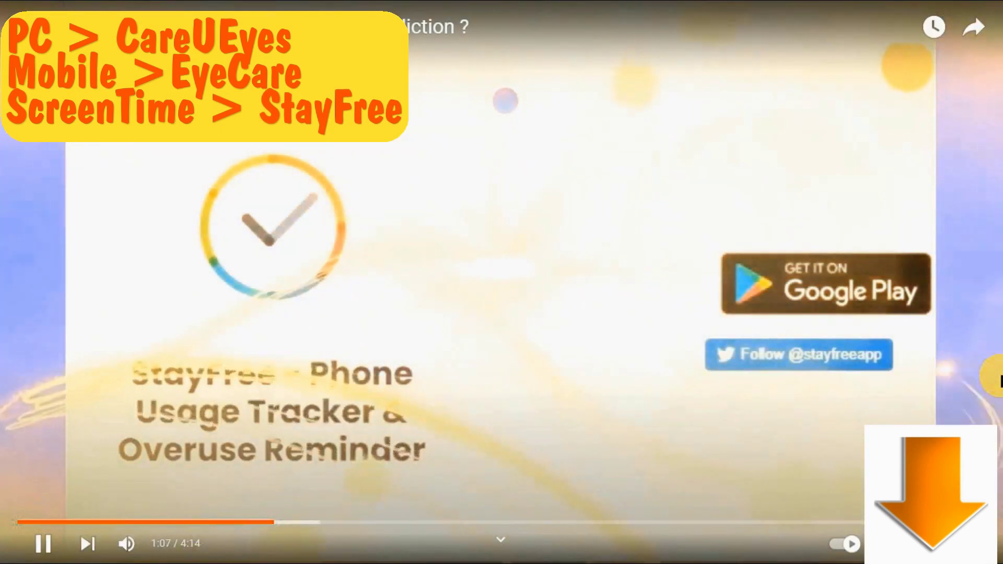